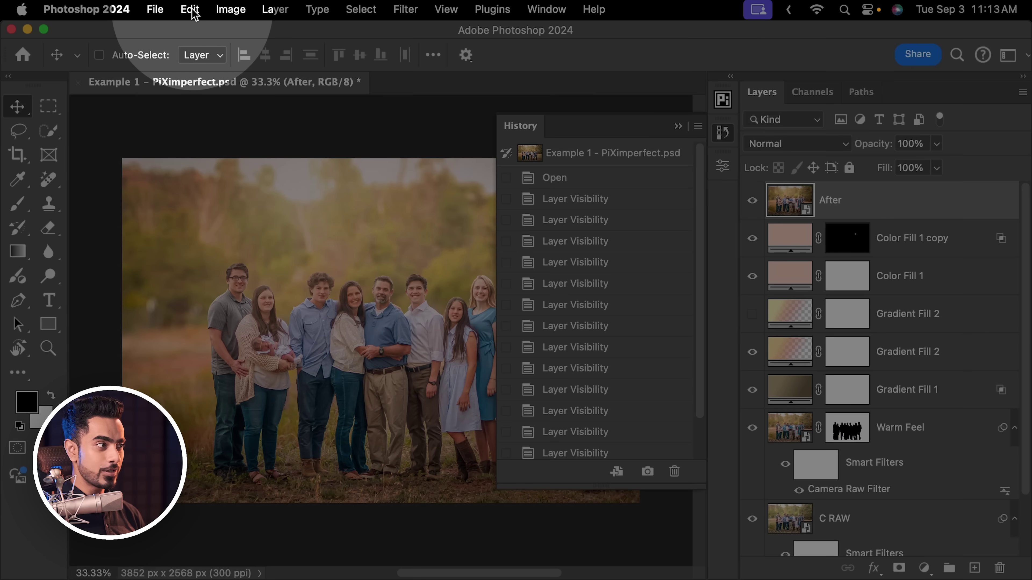
Step: Purge all stored histories and clipboard data, accept the irreversible clearing, and collapse the History panel
left_click(190, 9)
mouse_move(230, 520)
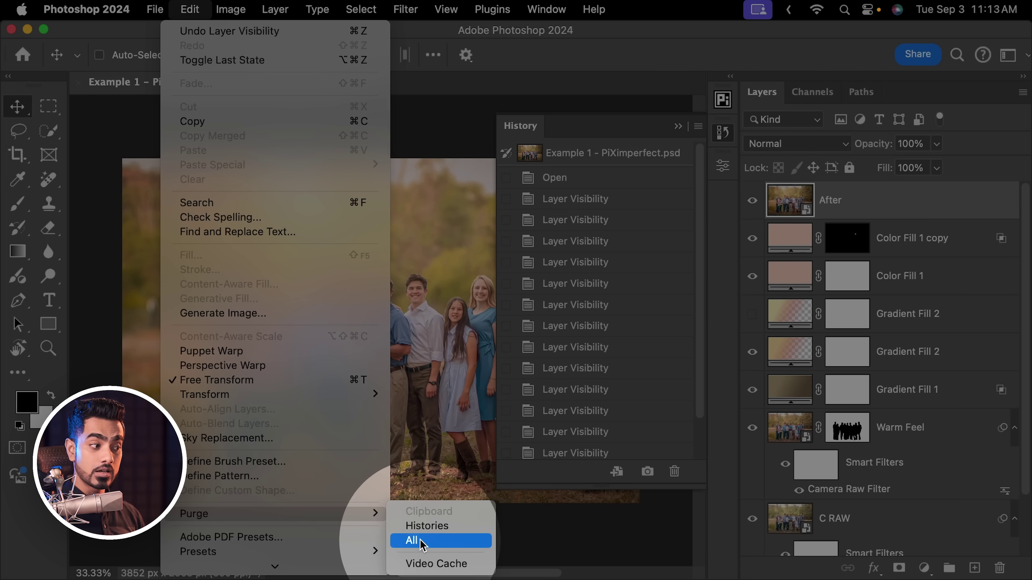
left_click(420, 542)
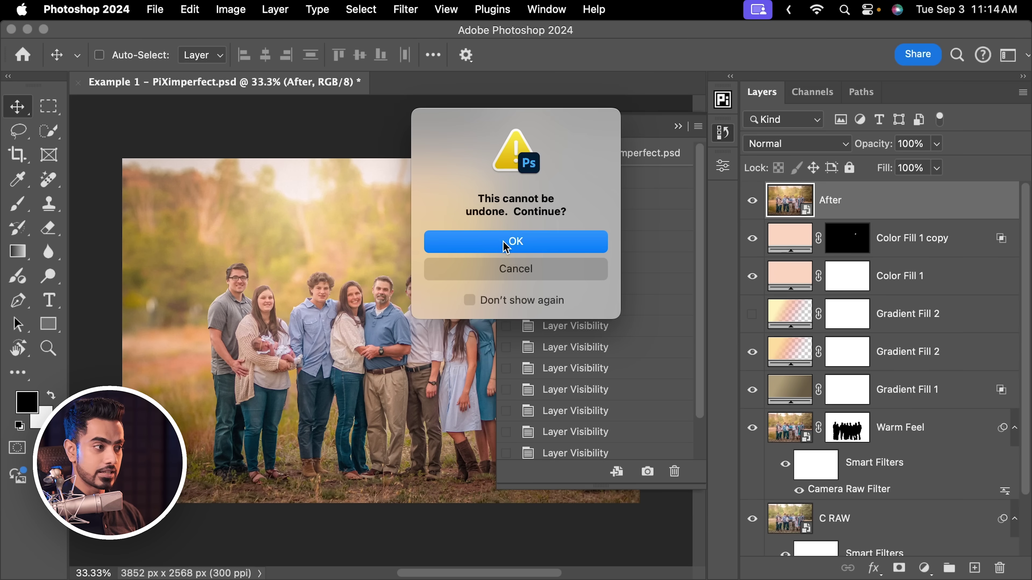
left_click(515, 240)
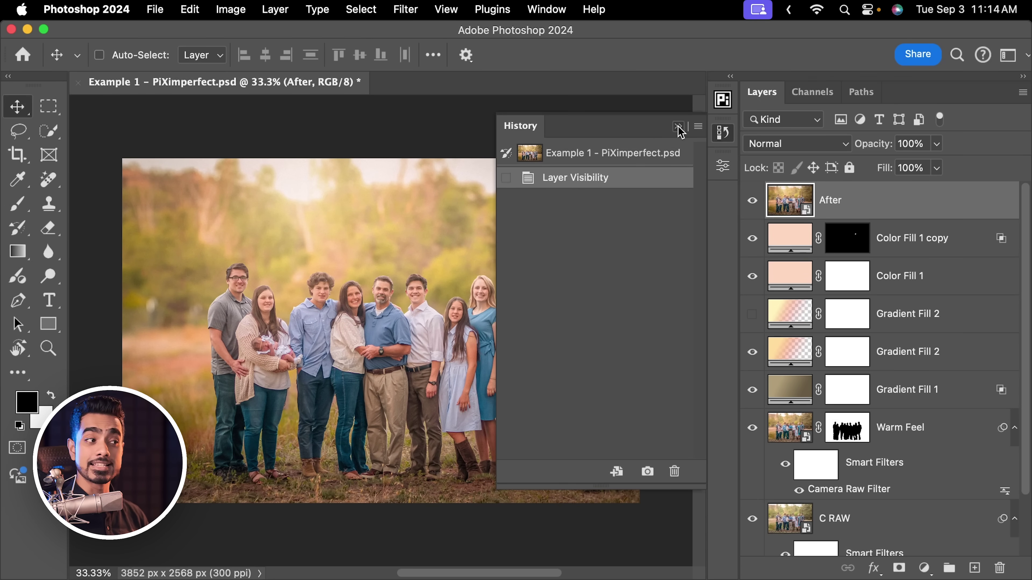
left_click(677, 127)
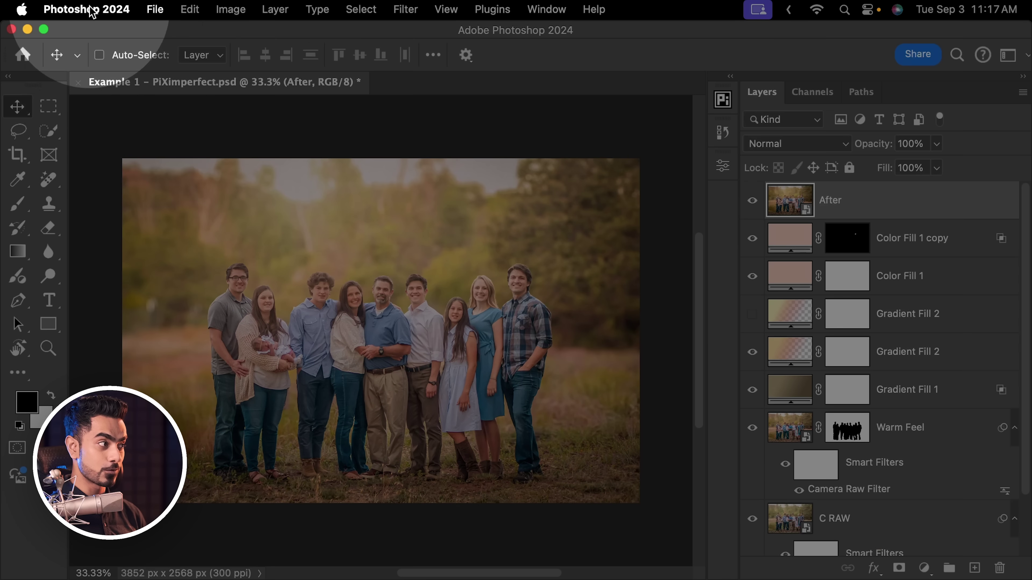
Step: Open the Scratch Disks preferences
left_click(98, 12)
mouse_move(84, 73)
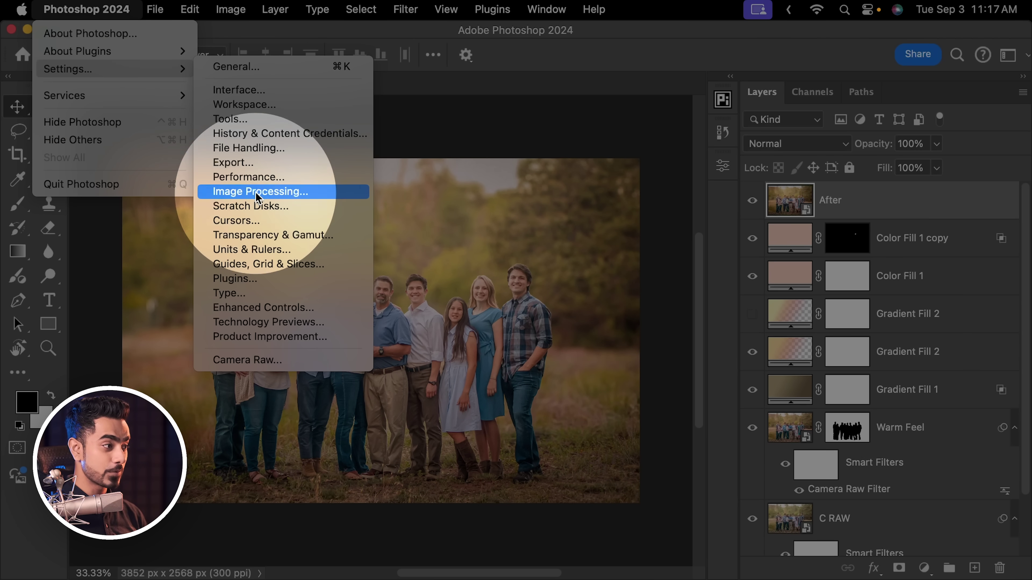
left_click(258, 210)
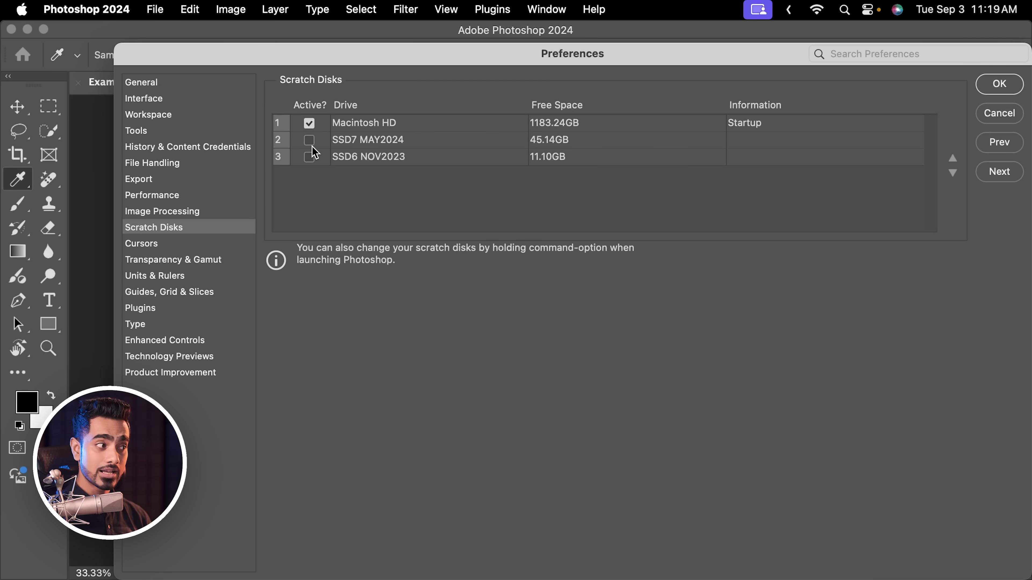
Step: Try switching the SSD7 MAY2024 and SSD6 NOV2023 drives on and off as active scratch disks
left_click(310, 142)
left_click(310, 142)
left_click(309, 157)
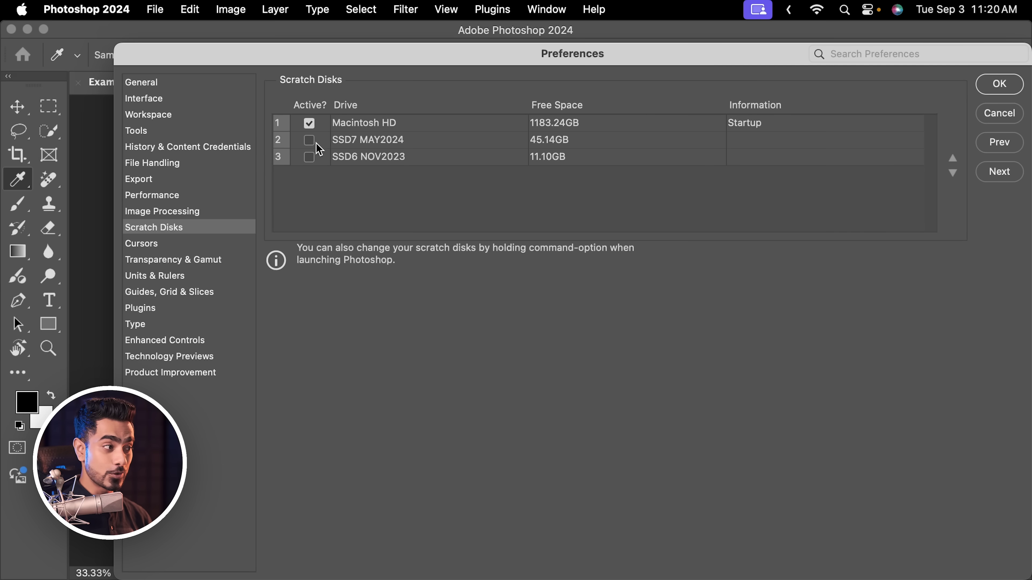
left_click(310, 142)
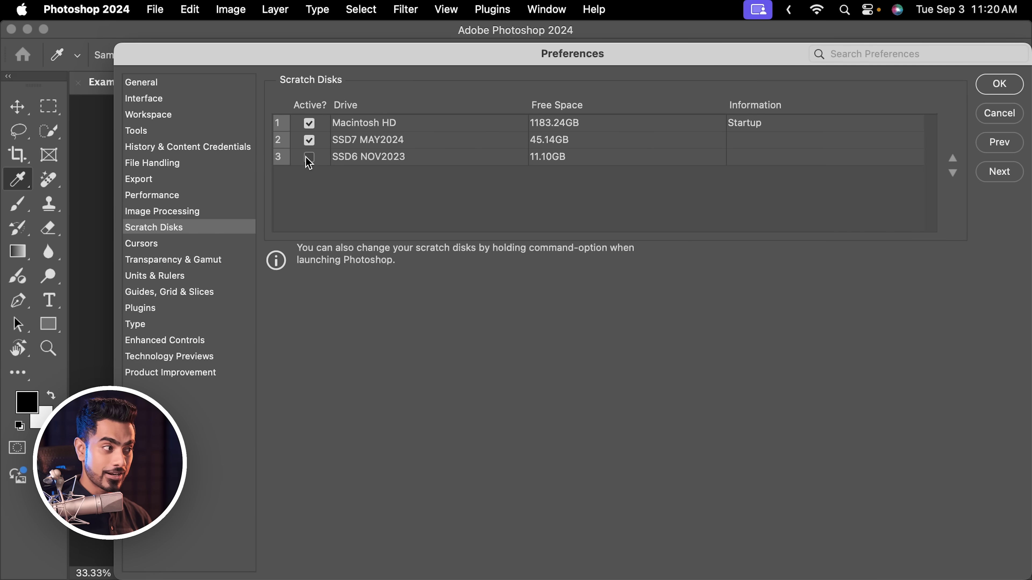
left_click(310, 141)
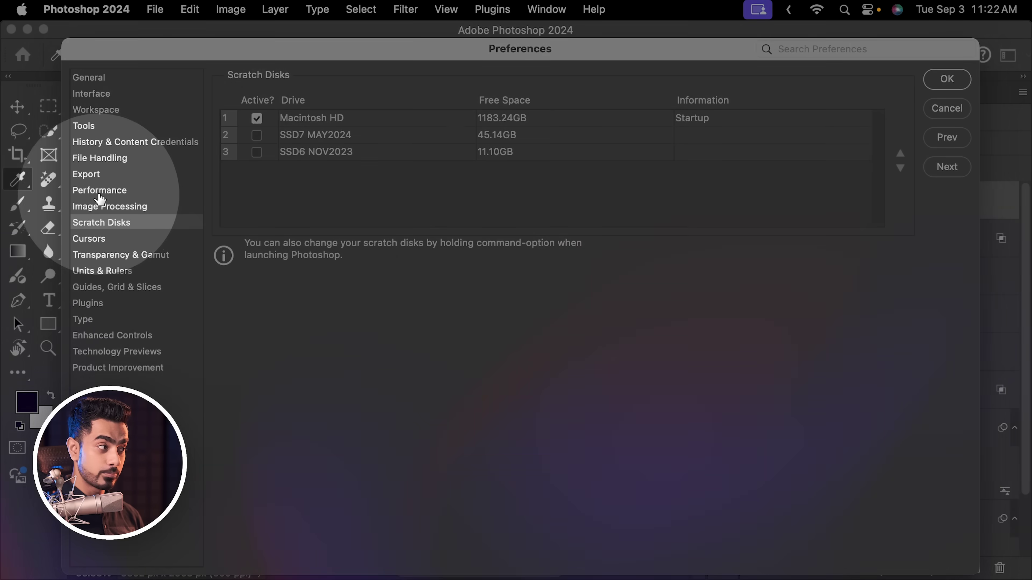
Step: Set the memory allowance in the Performance preferences to 134030 MB, about 70% of the available RAM
left_click(99, 191)
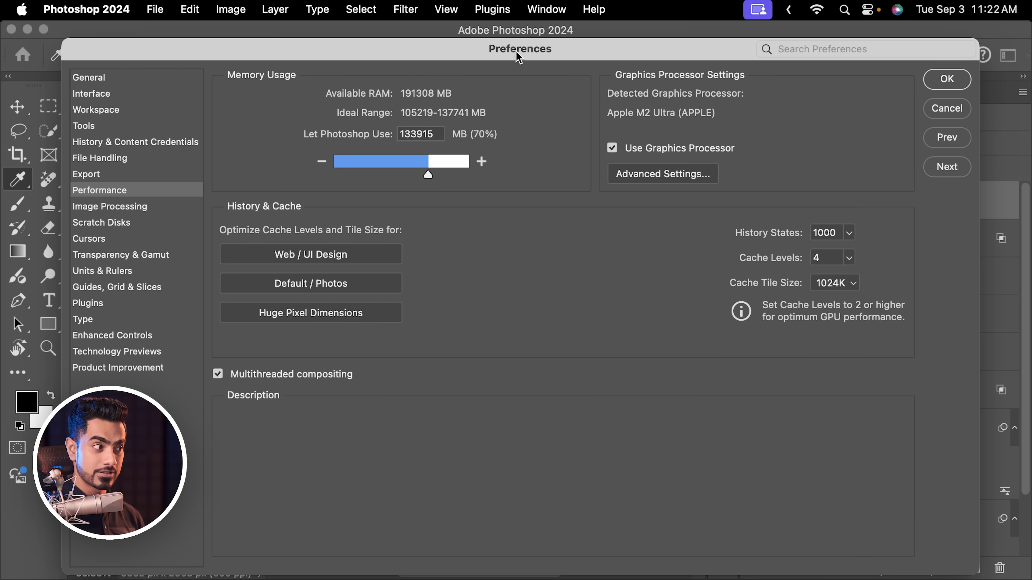
mouse_move(421, 175)
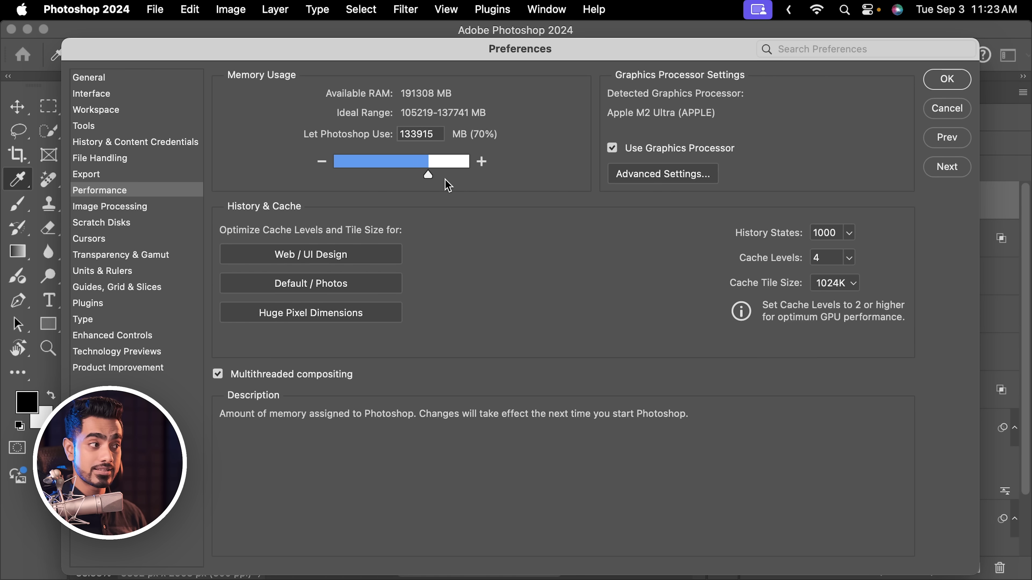
left_click_drag(429, 177, 460, 173)
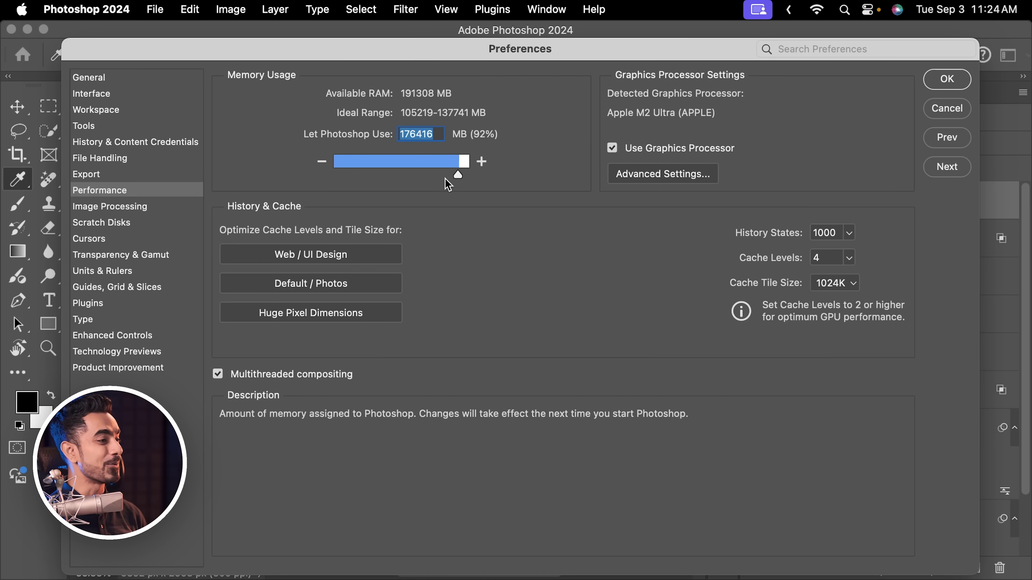
left_click_drag(446, 180, 429, 181)
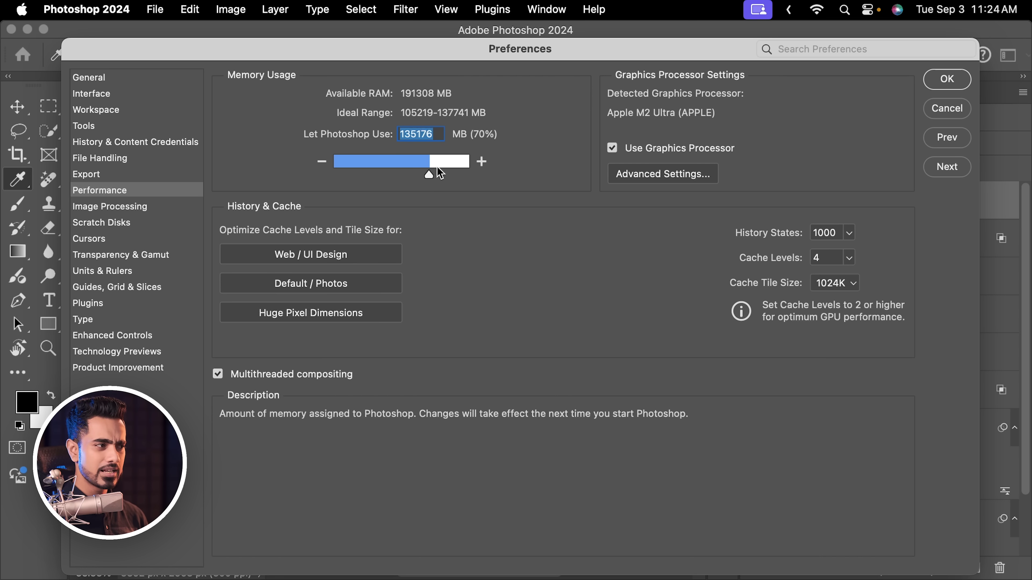
left_click_drag(430, 173, 434, 174)
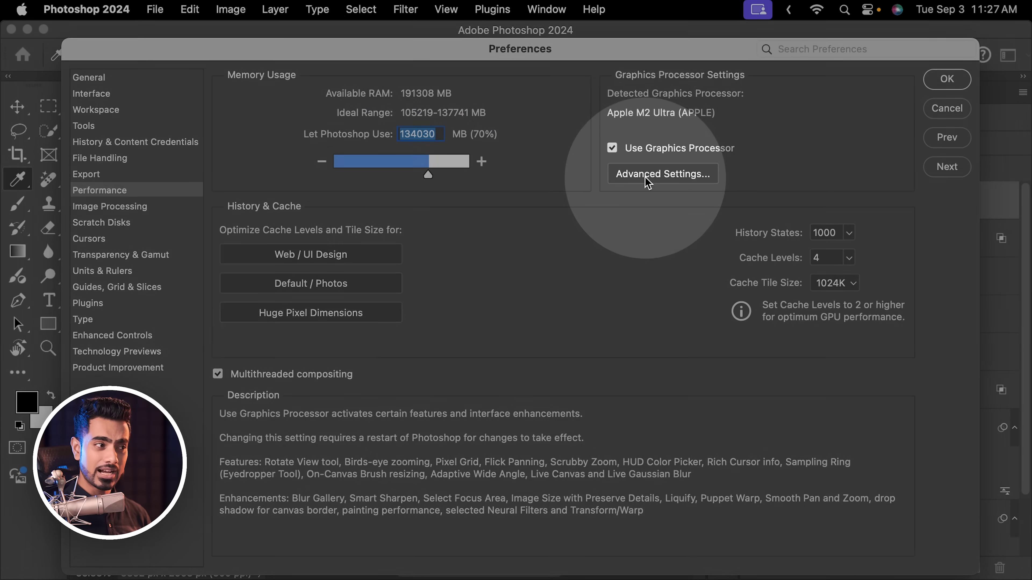
Step: Review the advanced graphics processor settings without changing them, and apply the Performance preferences
left_click(651, 176)
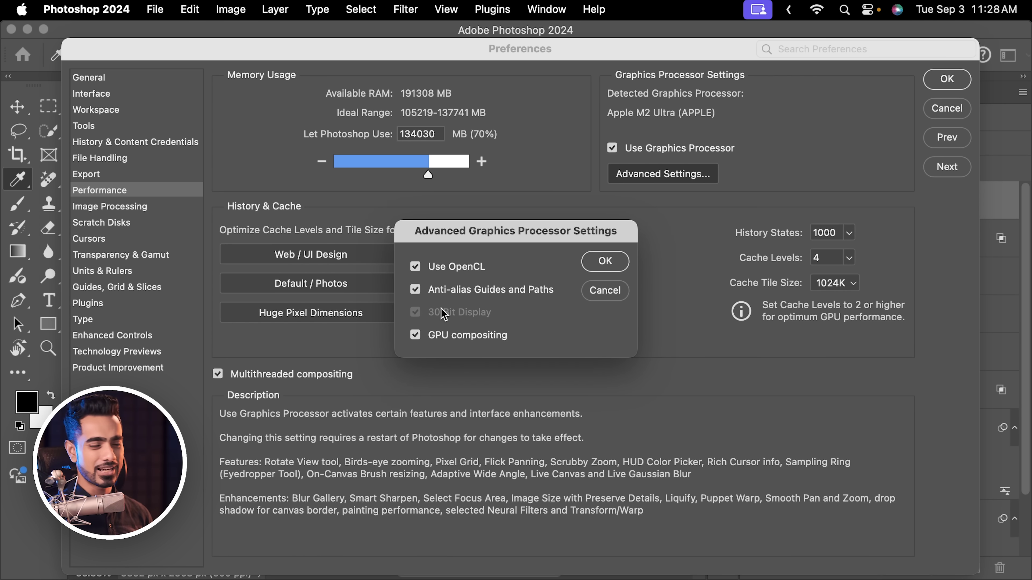
left_click(609, 297)
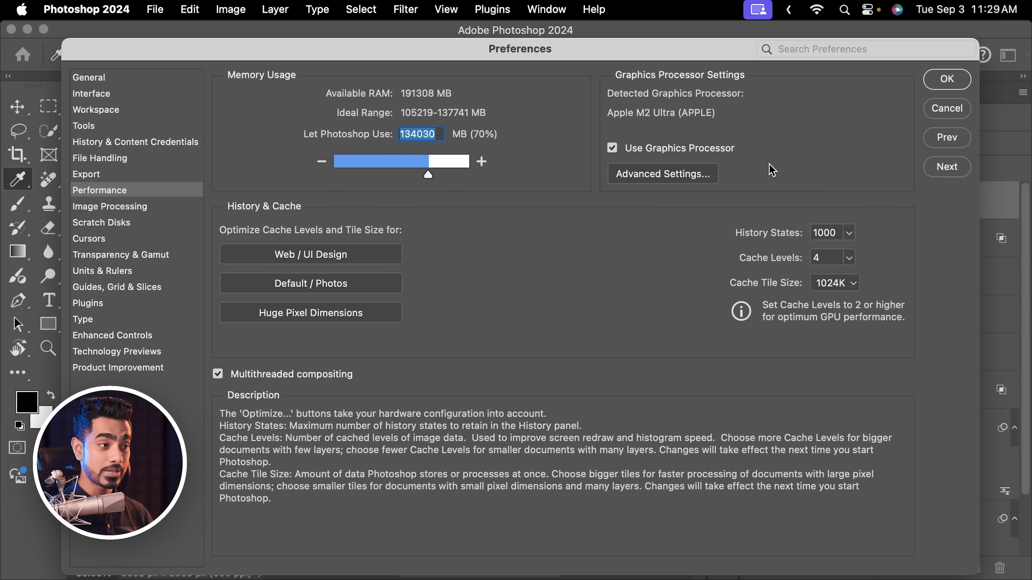
left_click(829, 233)
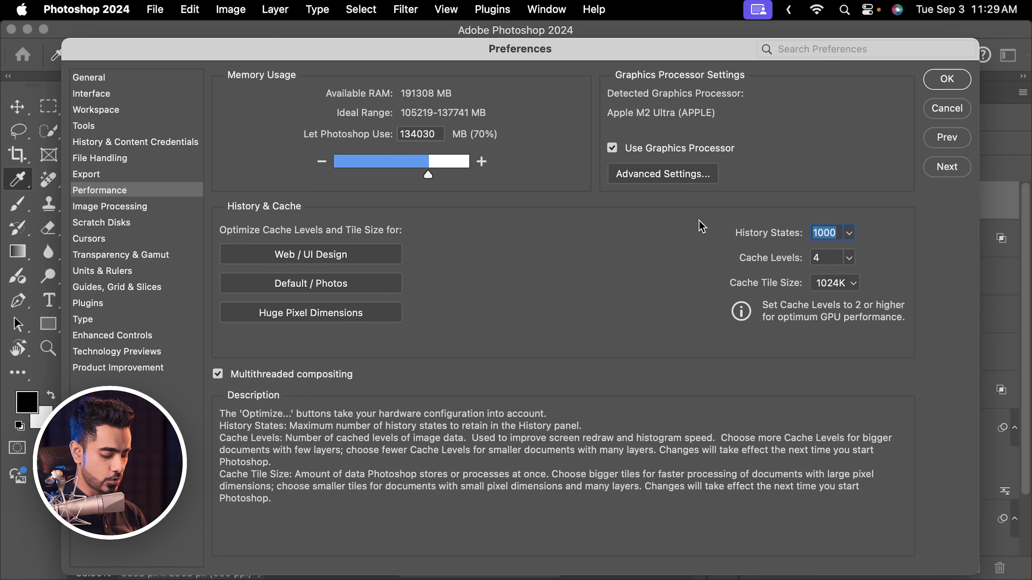
key("Return")
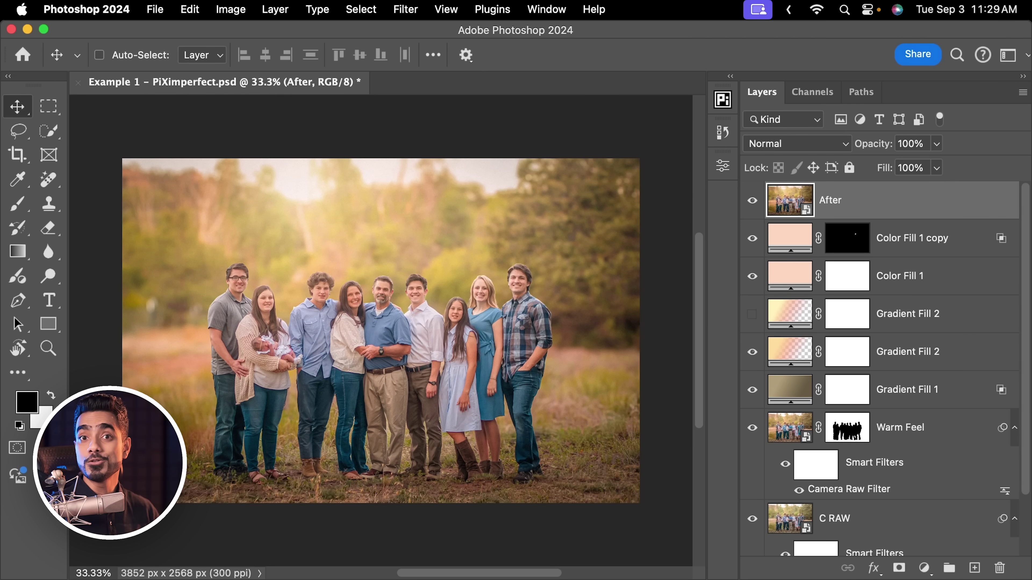
Step: Reopen the Performance preferences, try History States values of 2 and 50, and settle on 1000
left_click(94, 11)
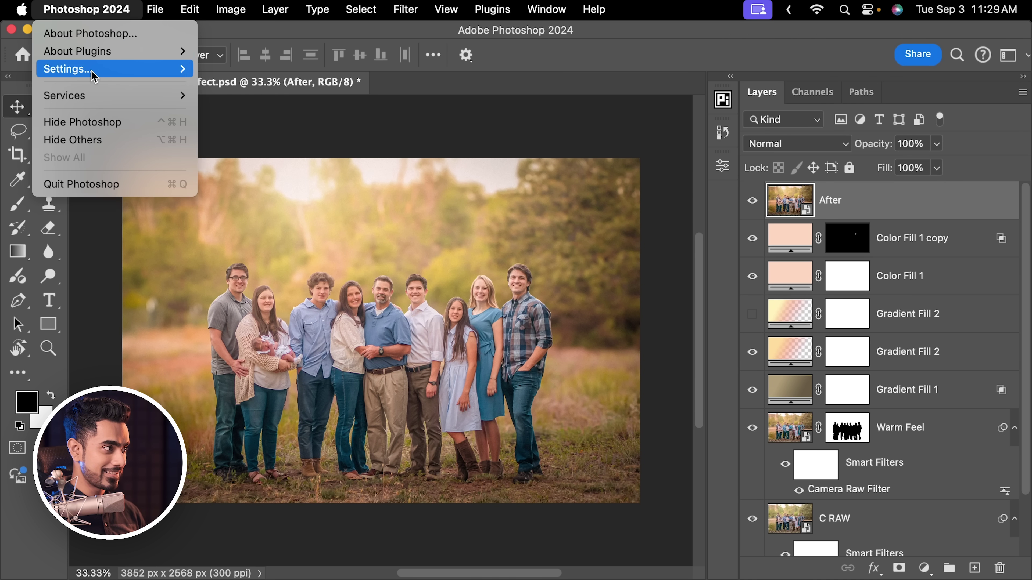
mouse_move(94, 76)
left_click(280, 177)
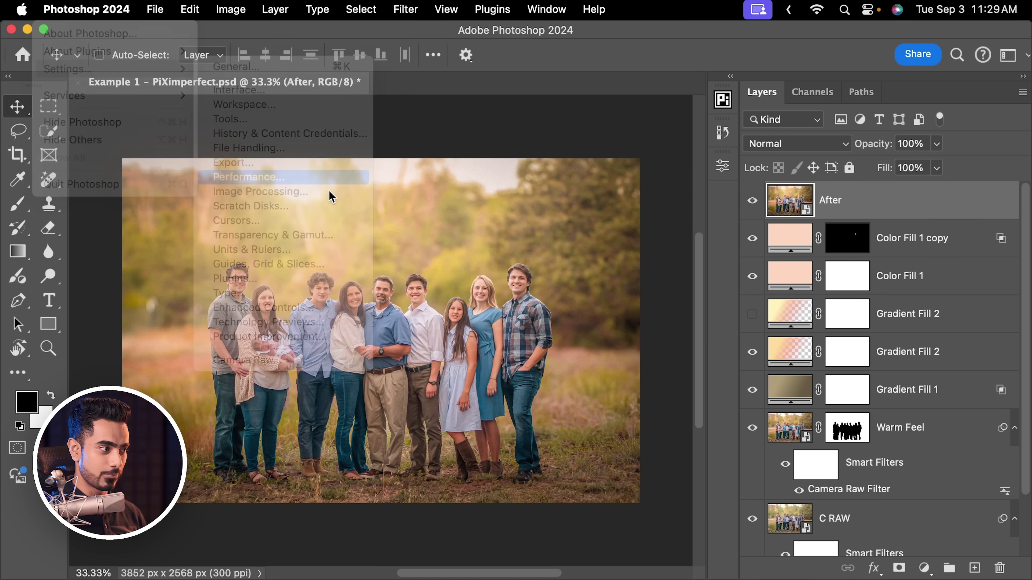
left_click(825, 233)
type("2")
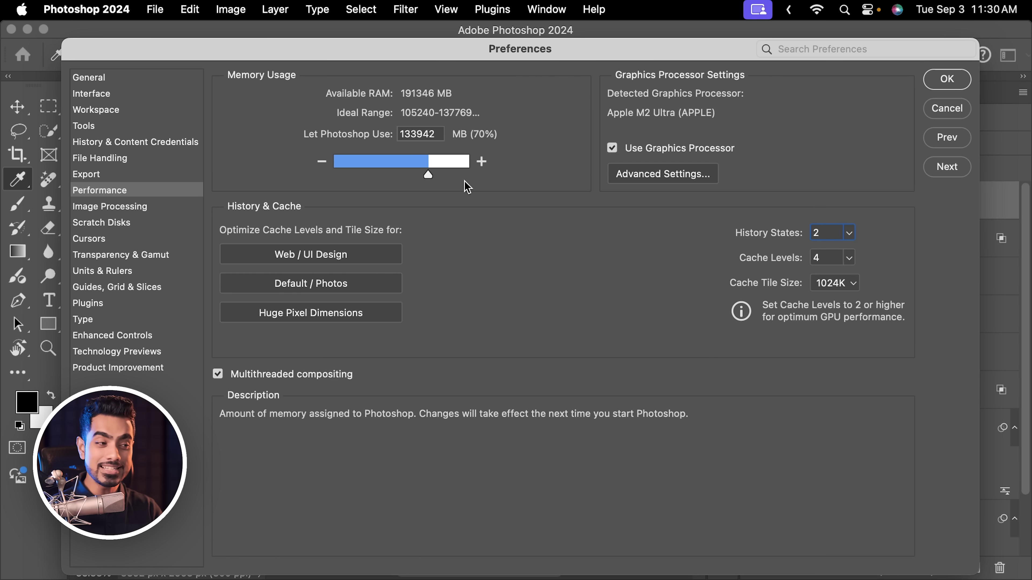
double_click(817, 232)
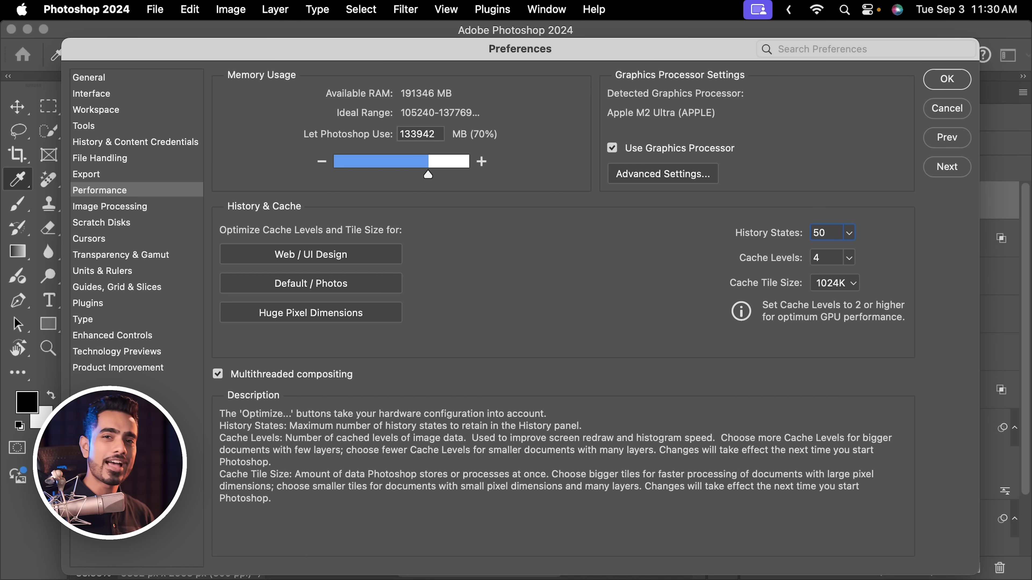
left_click(849, 233)
left_click_drag(850, 253, 905, 239)
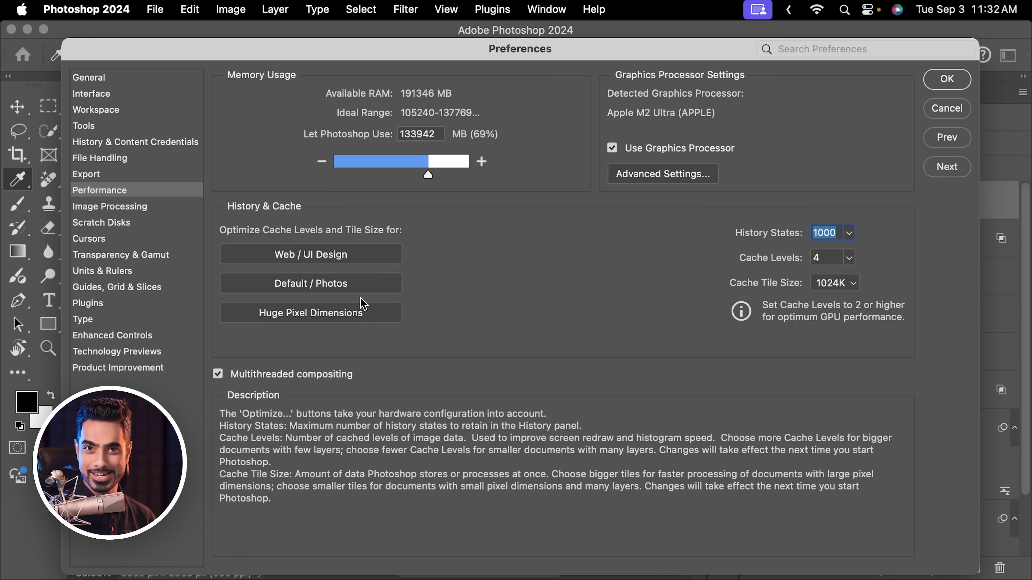
Step: Compare the cache optimization presets, settle on Default / Photos with 4 cache levels and 1024K tiles, and apply the preferences
left_click(315, 255)
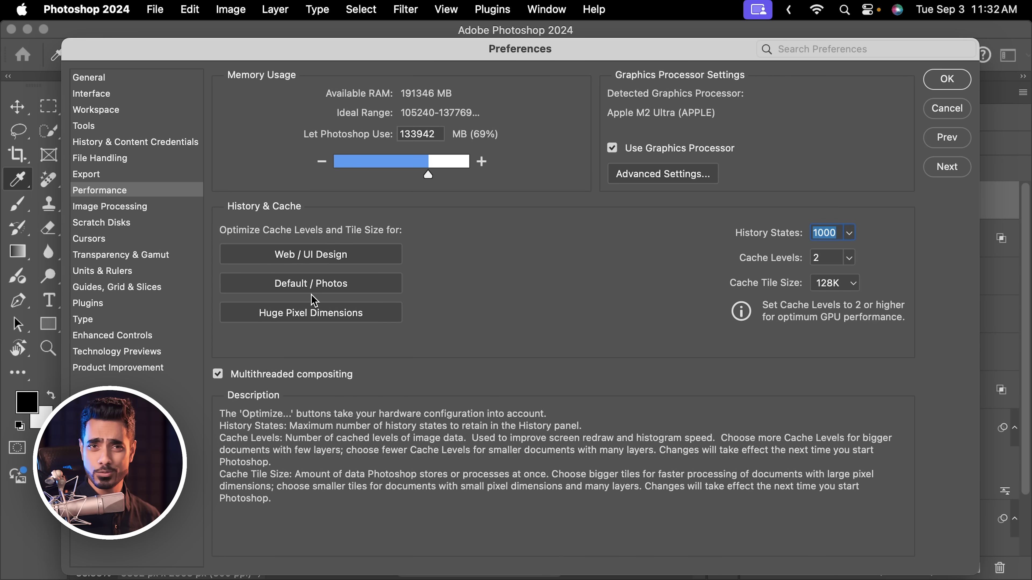
left_click(304, 292)
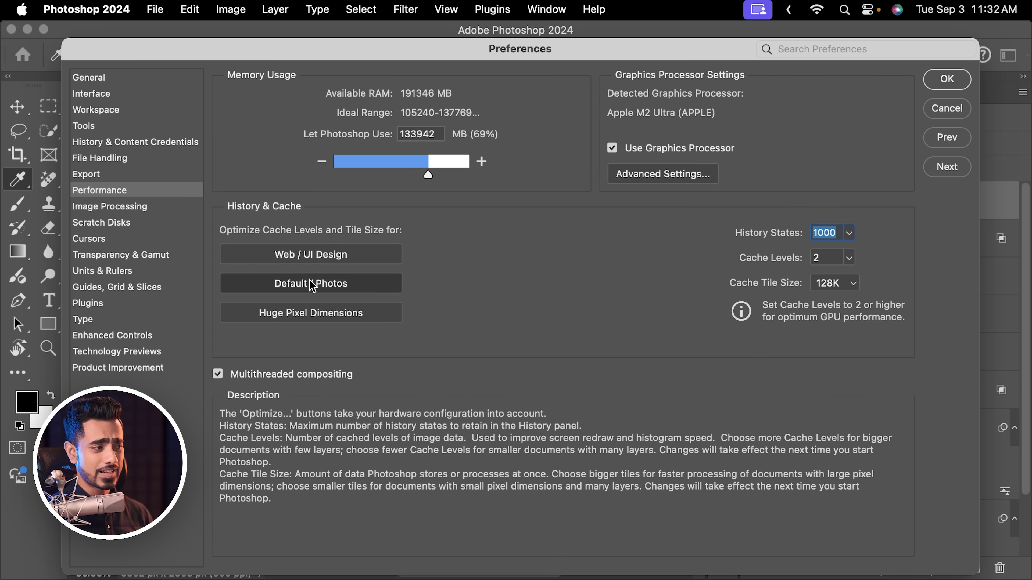
left_click(815, 264)
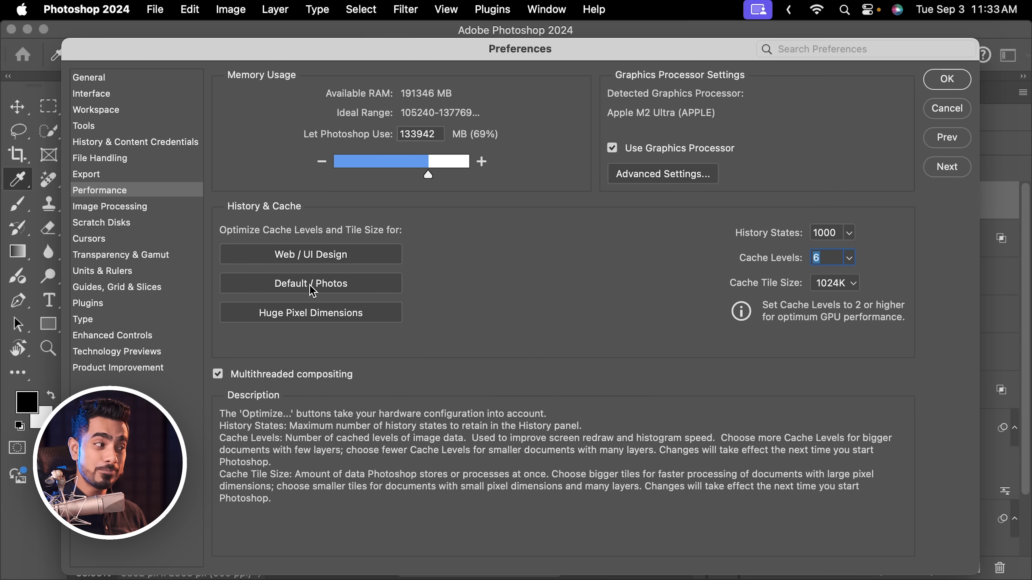
left_click(313, 290)
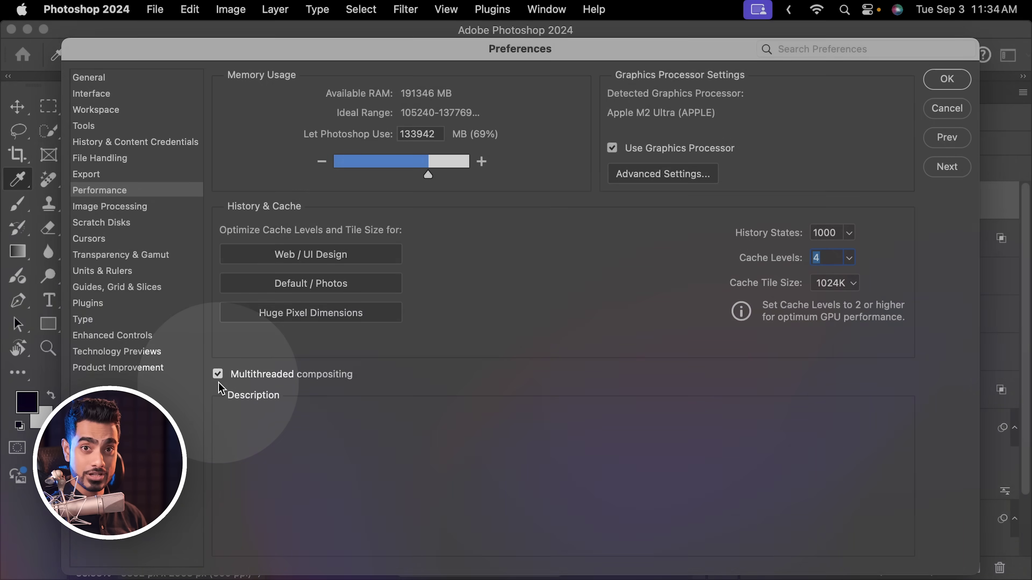
mouse_move(220, 386)
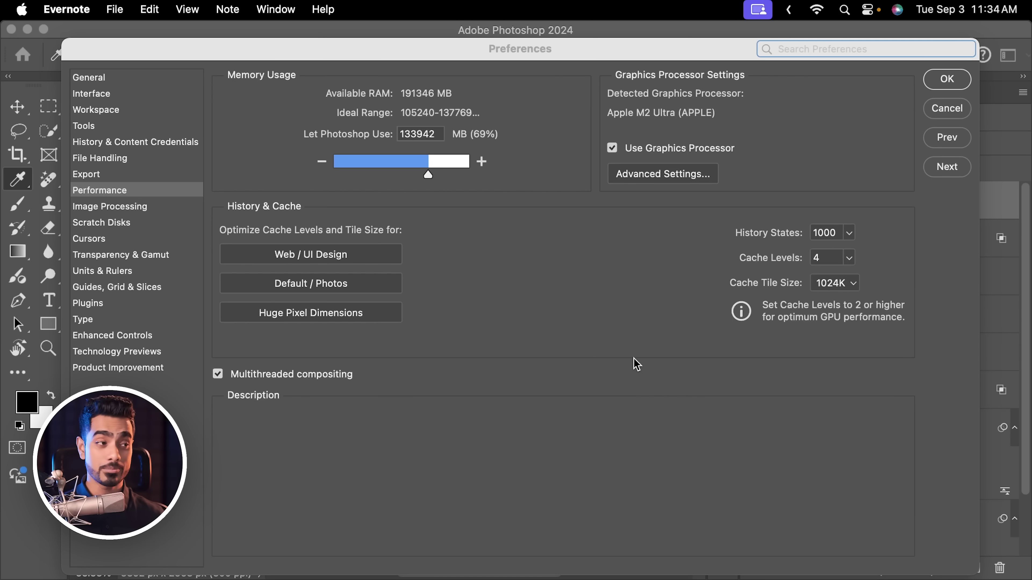
left_click(952, 81)
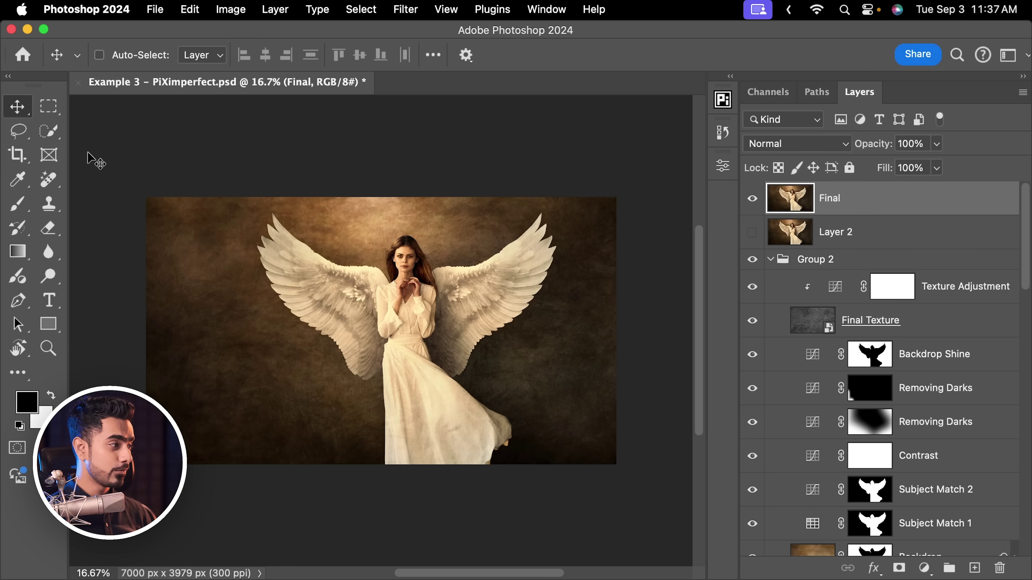
Step: Activate the Brush tool and compare the angel composite with the original Subject layer shown on its own
left_click(17, 203)
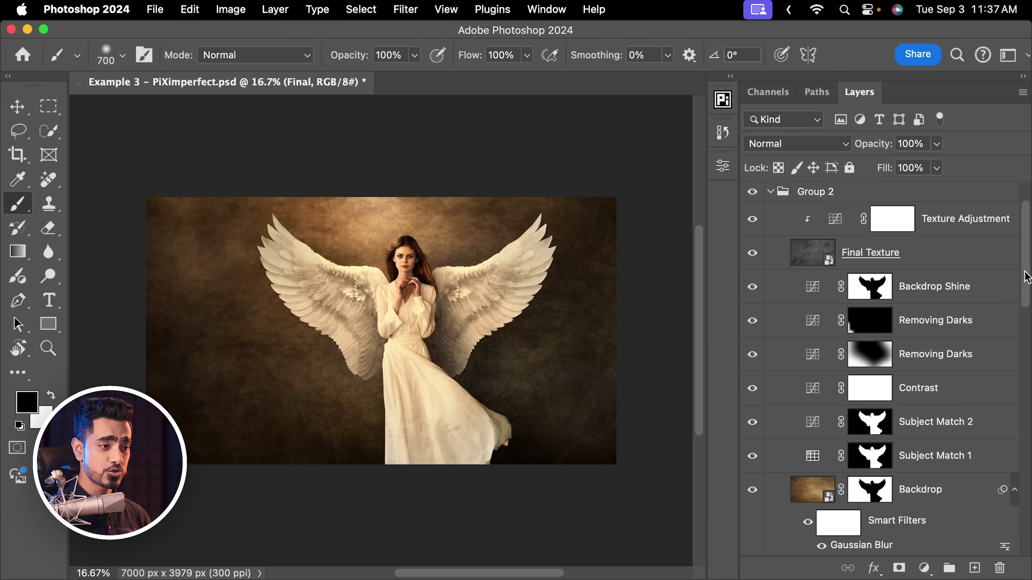
scroll(1007, 467, "down", 10)
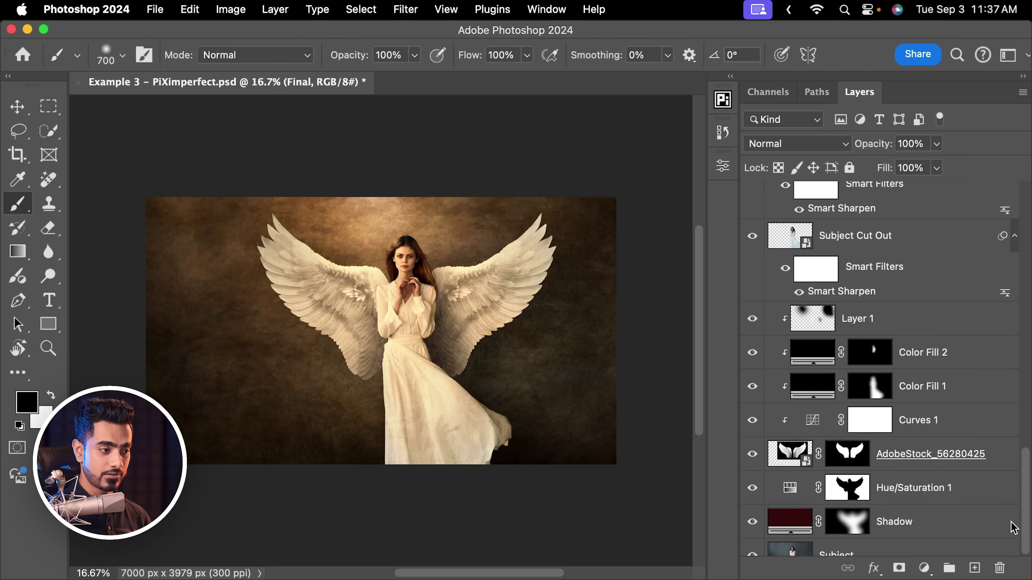
left_click(751, 555, "alt")
left_click(751, 555, "alt")
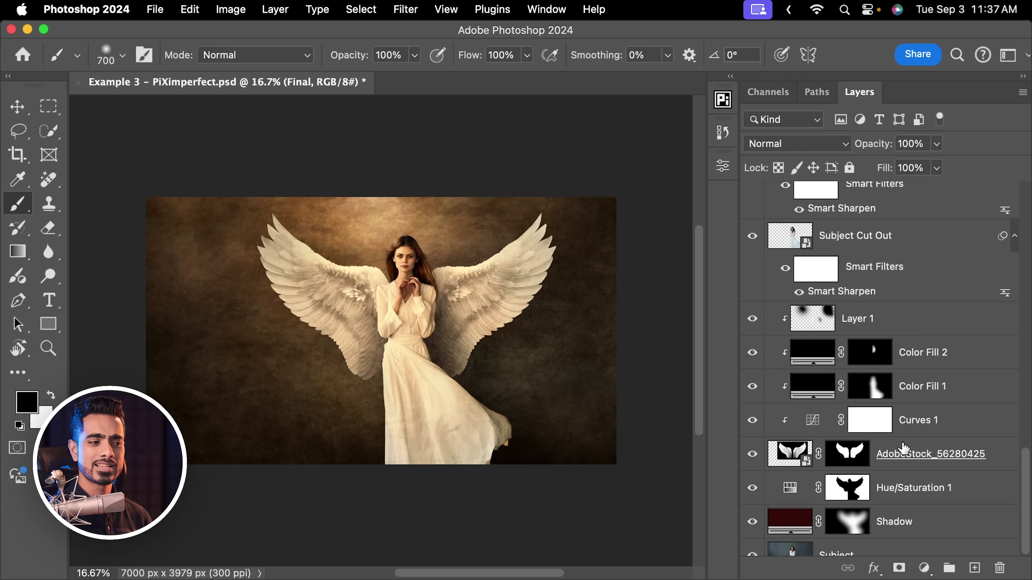
Step: Convert all layers from Final down to Shadow into one Smart Object, leaving out the Subject layer
left_click_drag(1021, 465, 1028, 131)
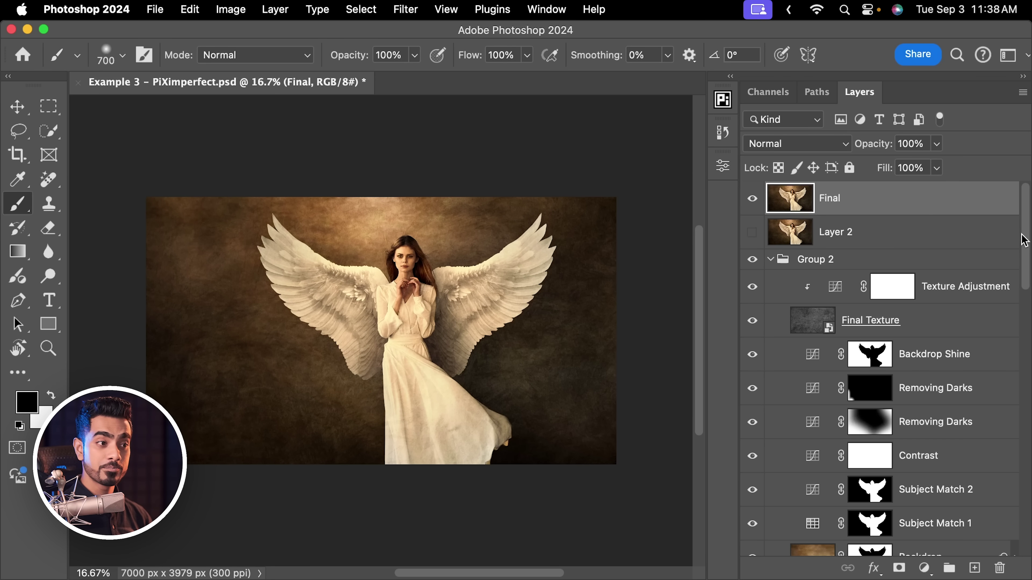
left_click_drag(1024, 239, 1021, 519)
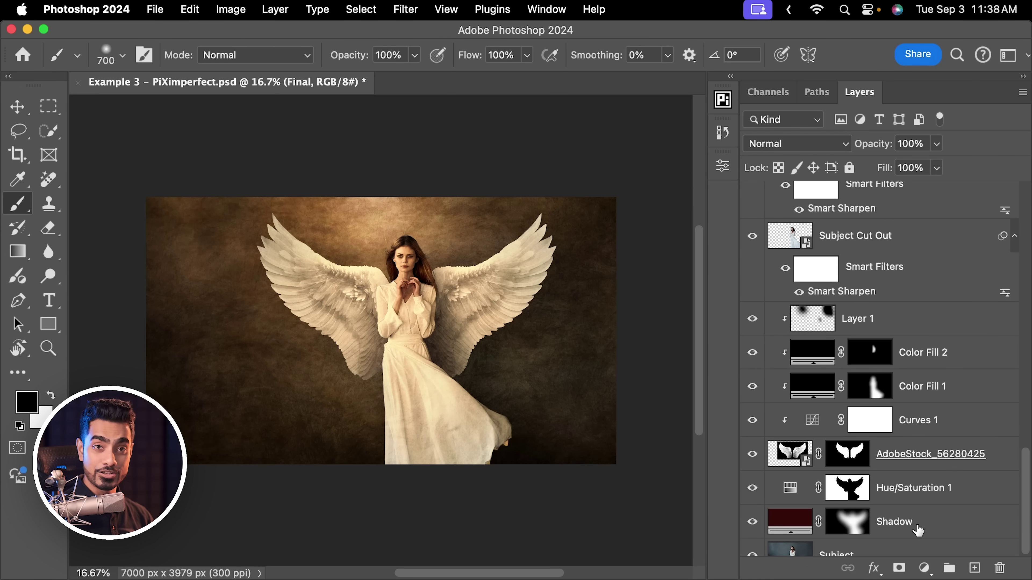
left_click(933, 524, "shift")
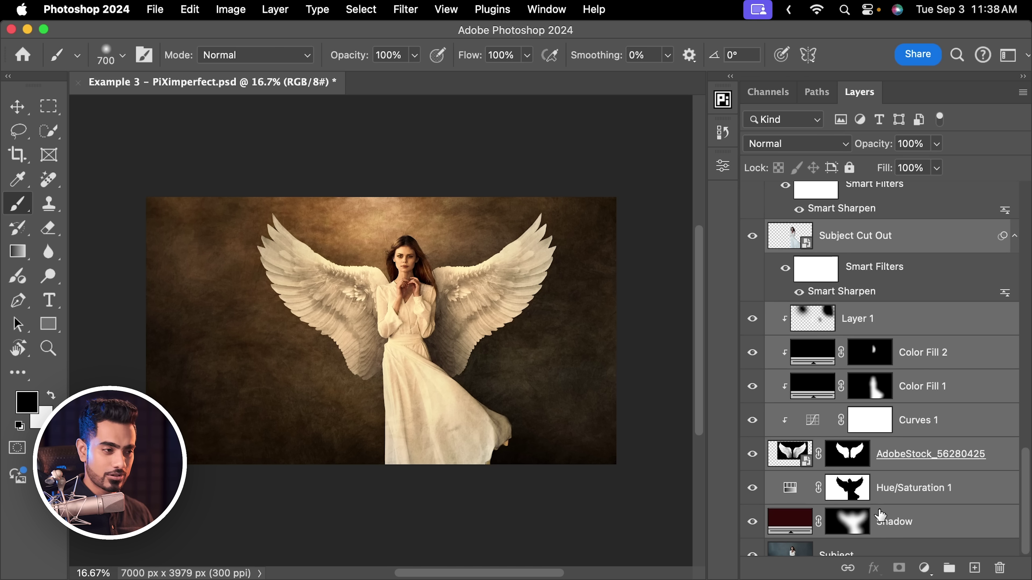
right_click(957, 365)
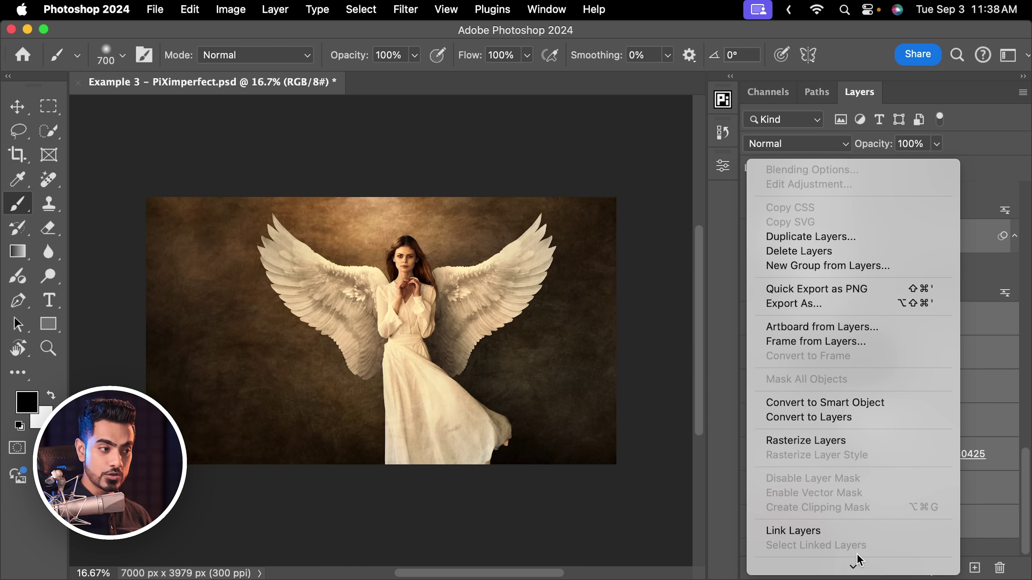
left_click(824, 337)
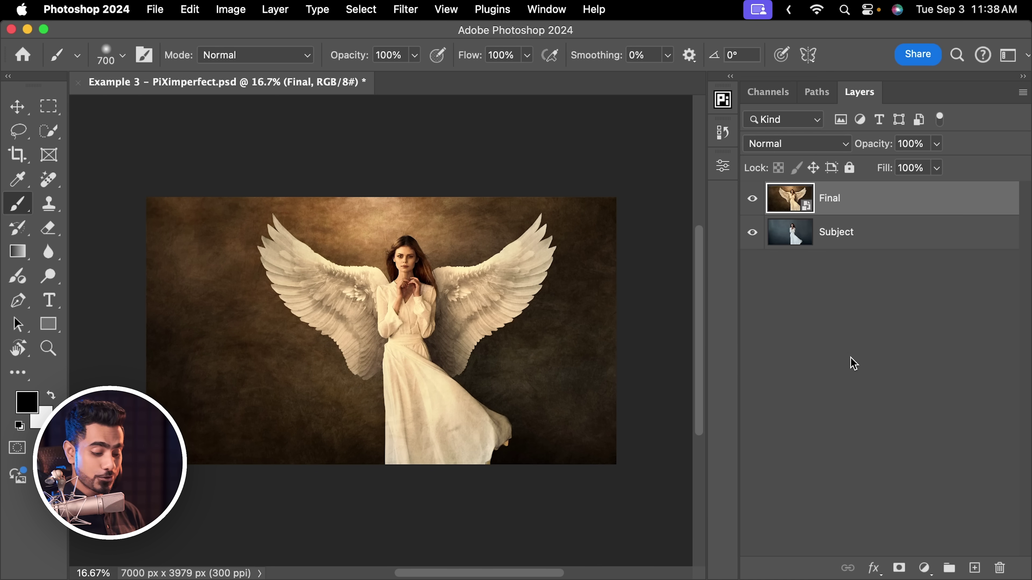
Step: Fit the image in the window and compare the Final Smart Object with the Subject layer beneath it
key("super+0")
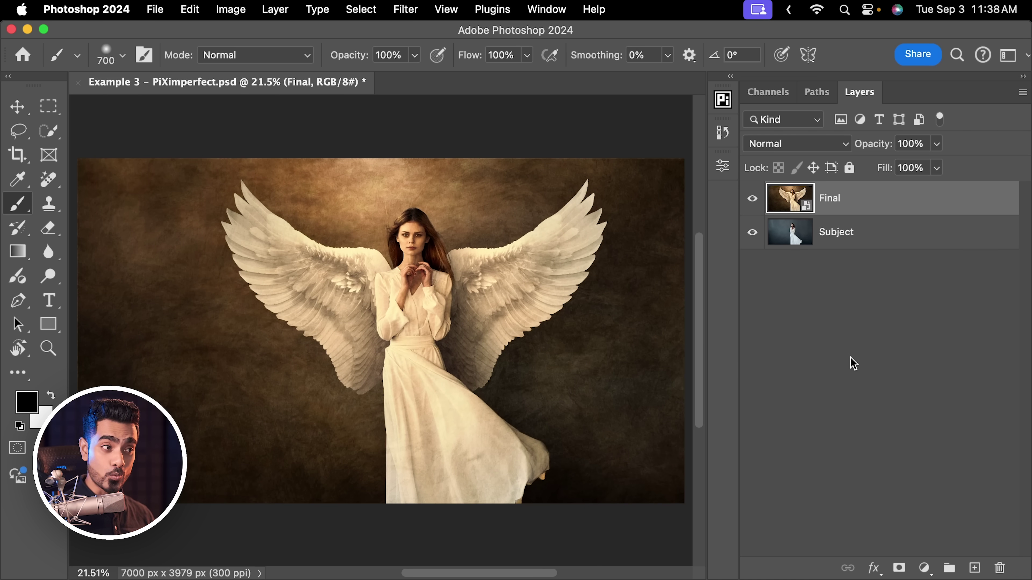
left_click(752, 203)
left_click(752, 203)
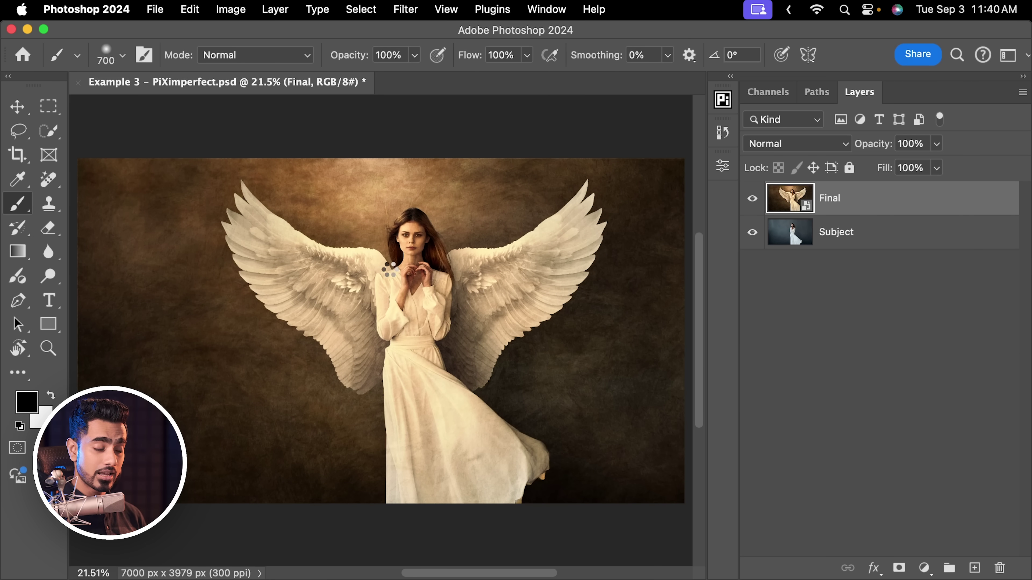
Step: Inspect the layers inside the Final Smart Object, close its contents file, and bring up the Final layer's commands
left_click_drag(1028, 240, 852, 167)
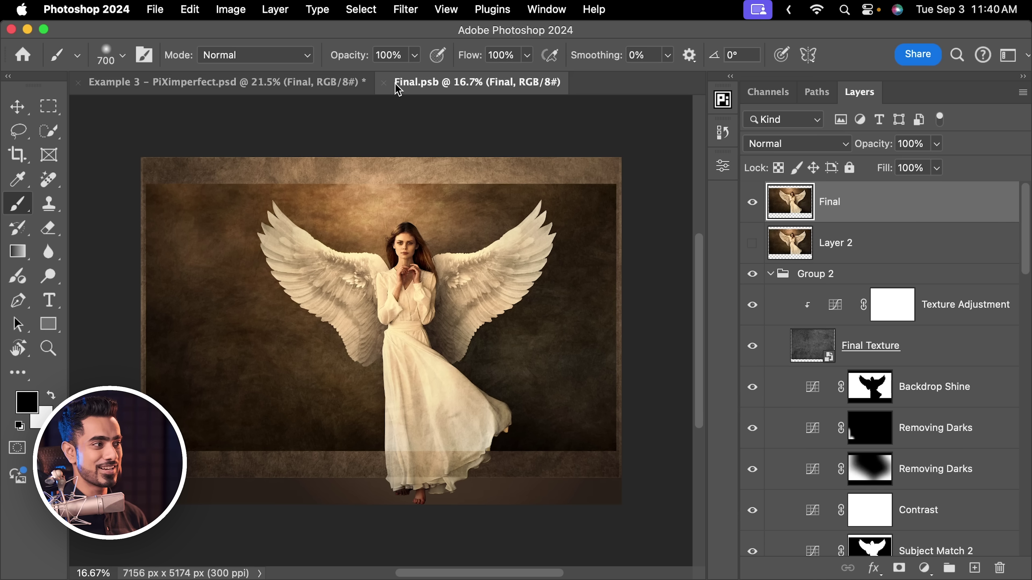
left_click(383, 83)
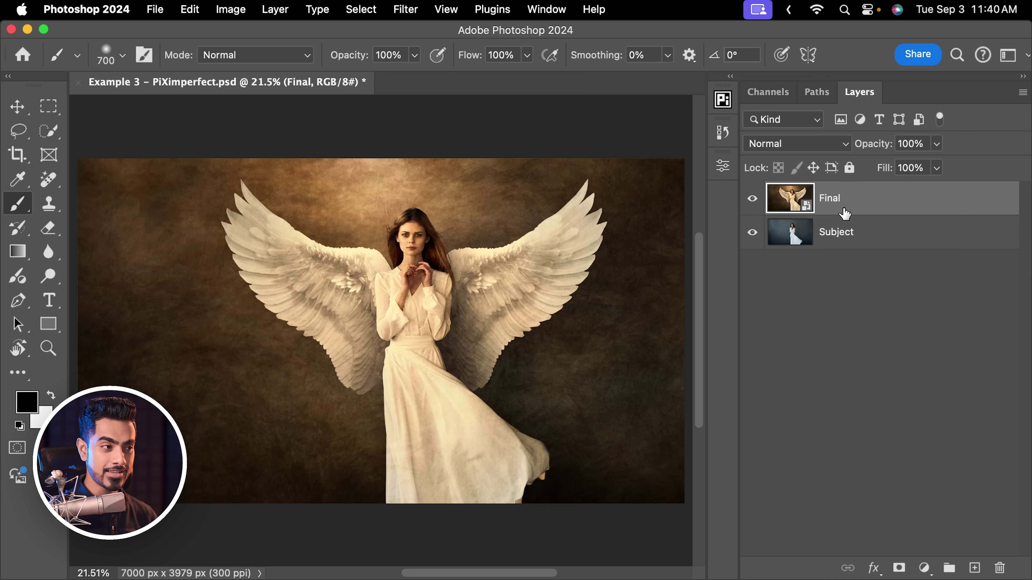
right_click(879, 195)
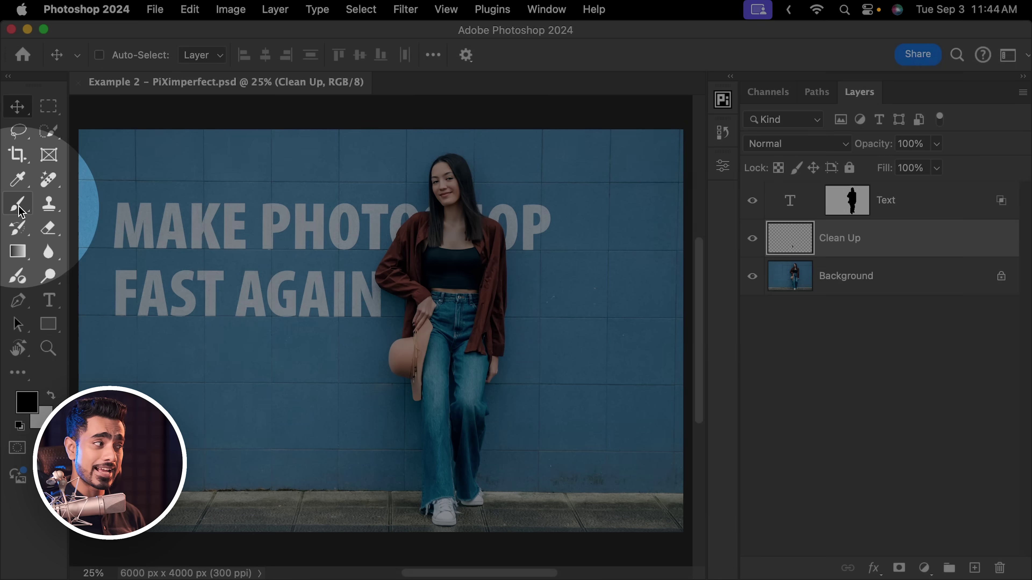
Step: Activate the Brush tool and examine the Wet Media Brushes group among the brush presets
left_click(18, 205)
left_click(115, 57)
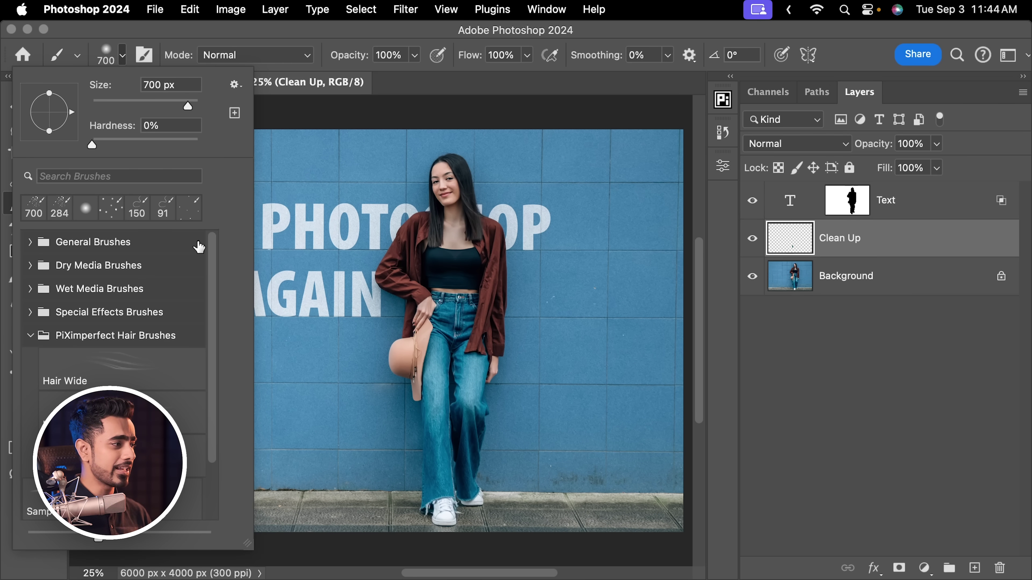
left_click(30, 287)
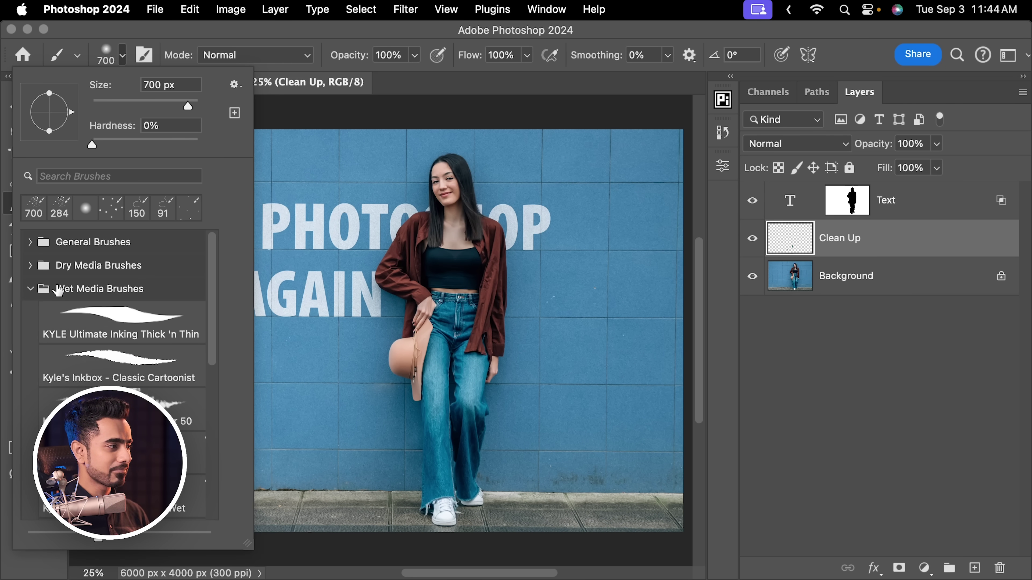
left_click(30, 289)
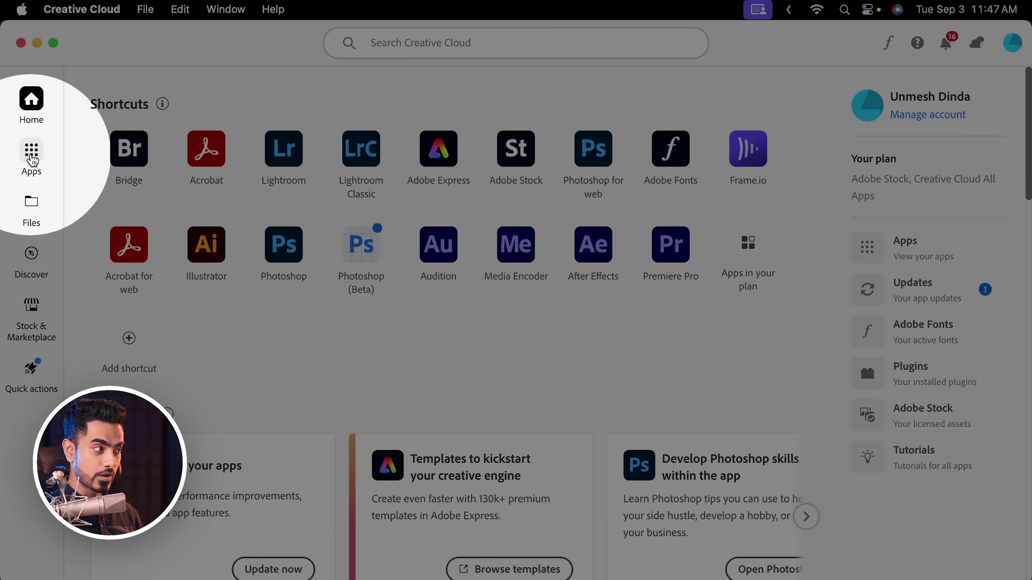
Step: In Creative Cloud, look through the older Photoshop versions available for installation
left_click(32, 152)
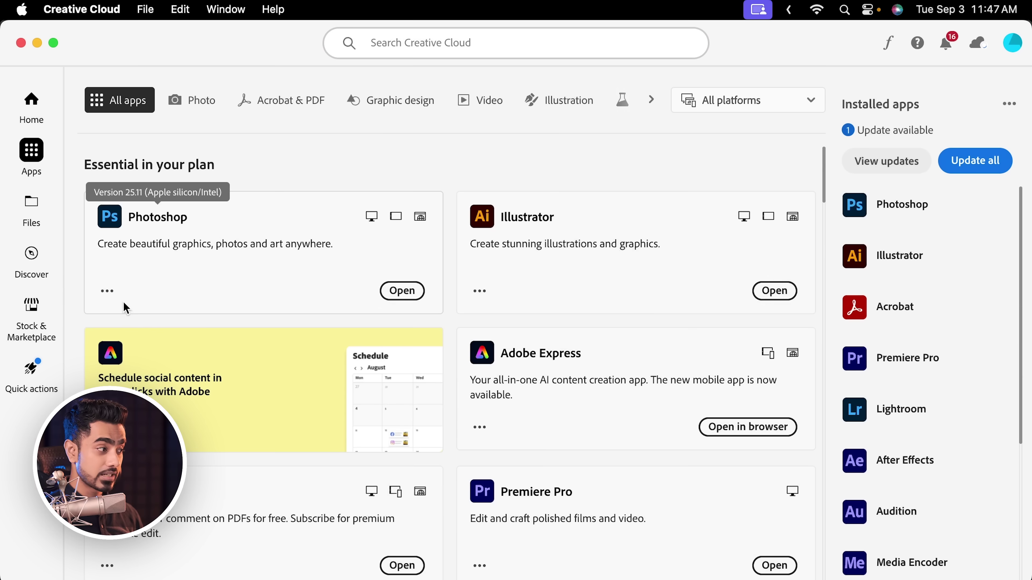
left_click(107, 292)
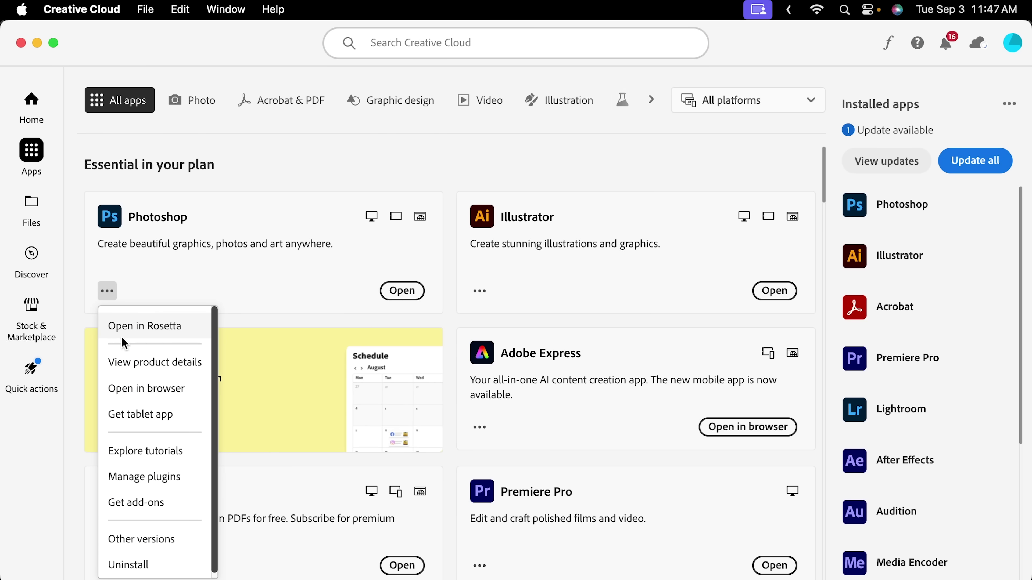
left_click(142, 540)
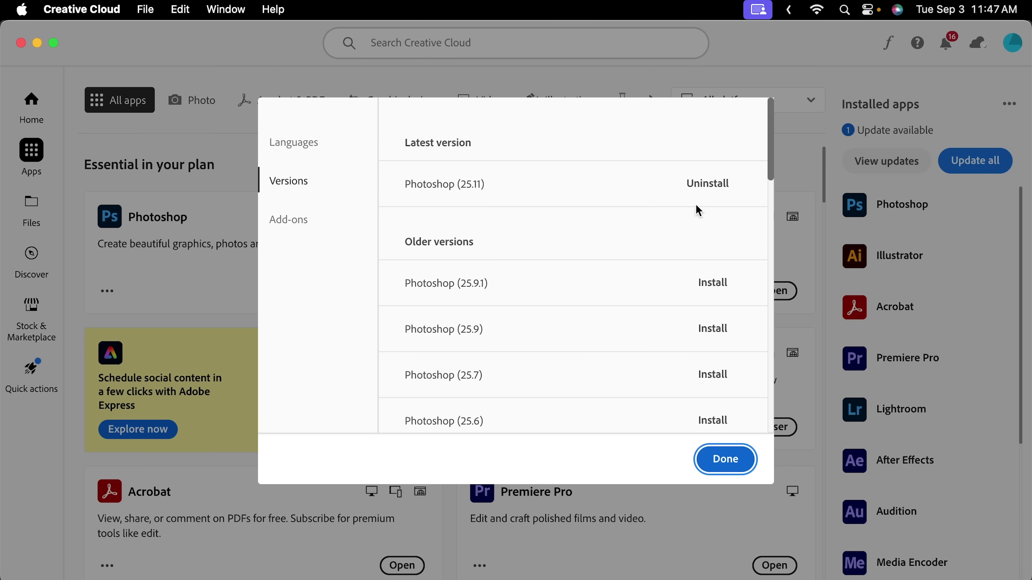
scroll(766, 168, "down", 3)
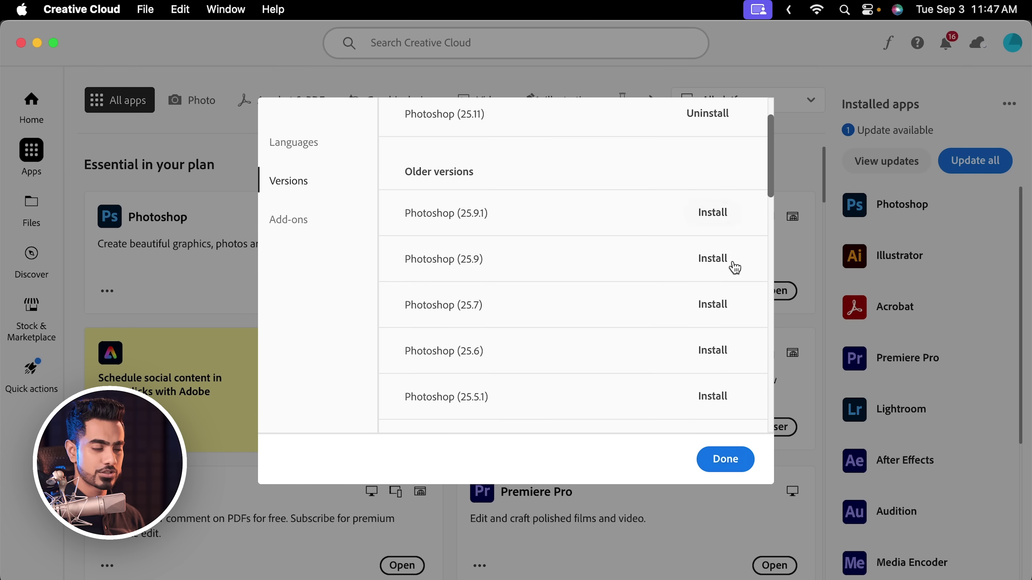
scroll(774, 189, "down", 5)
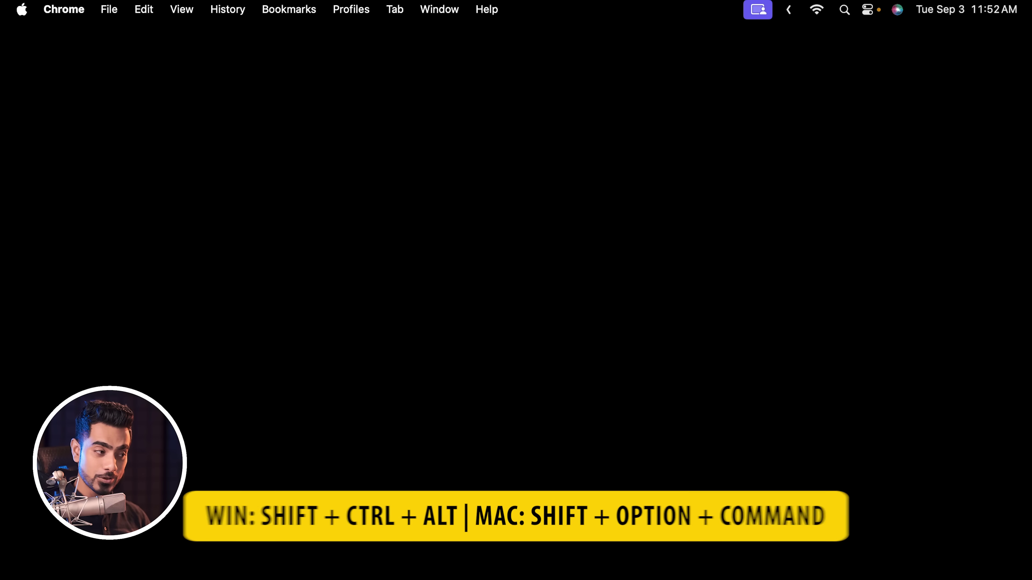
Step: Launch Photoshop with the preferences reset prompt and decline to delete the Adobe Photoshop settings file
mouse_move(421, 571)
left_click(348, 566, "alt+shift+super")
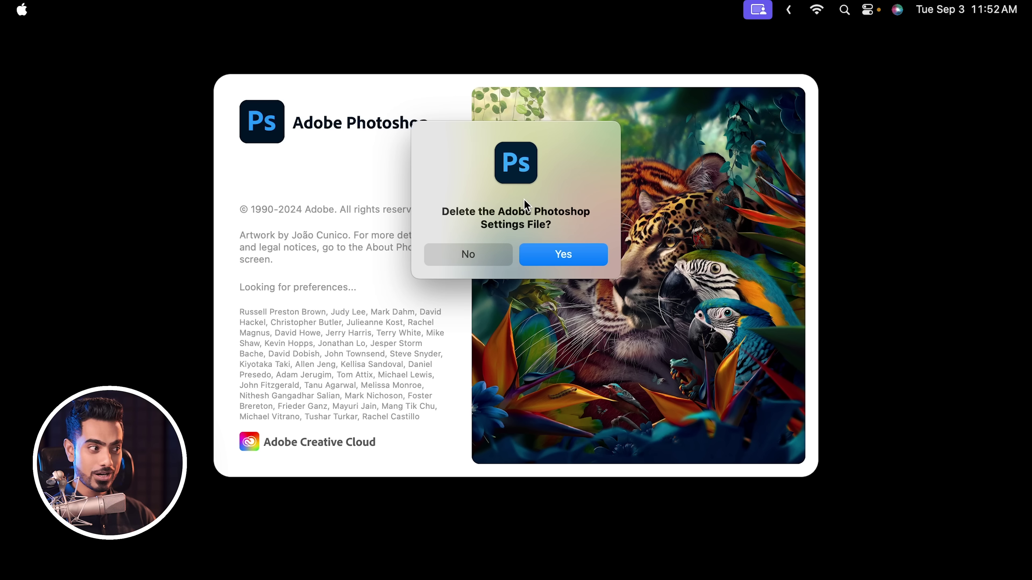
left_click(469, 255)
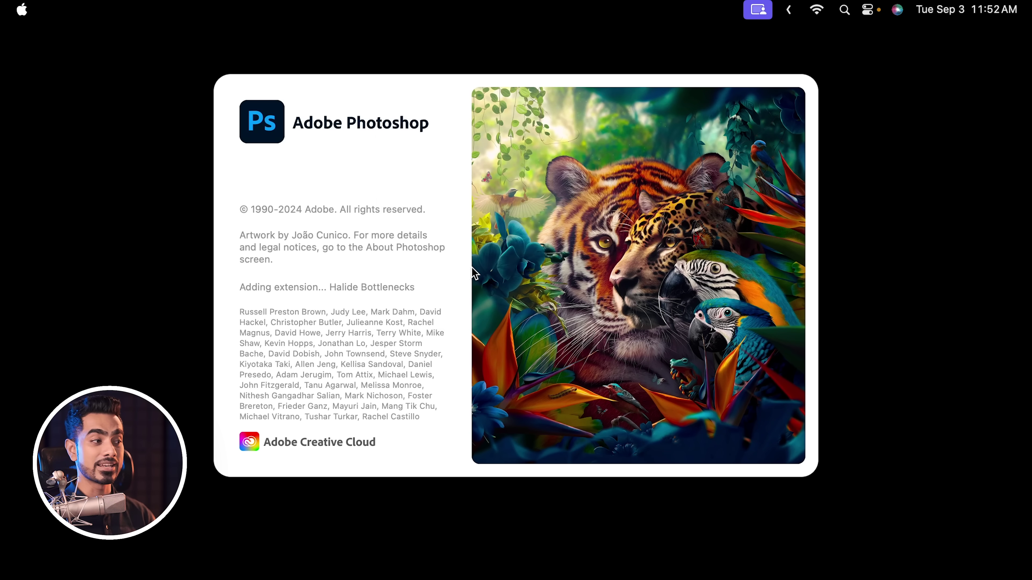